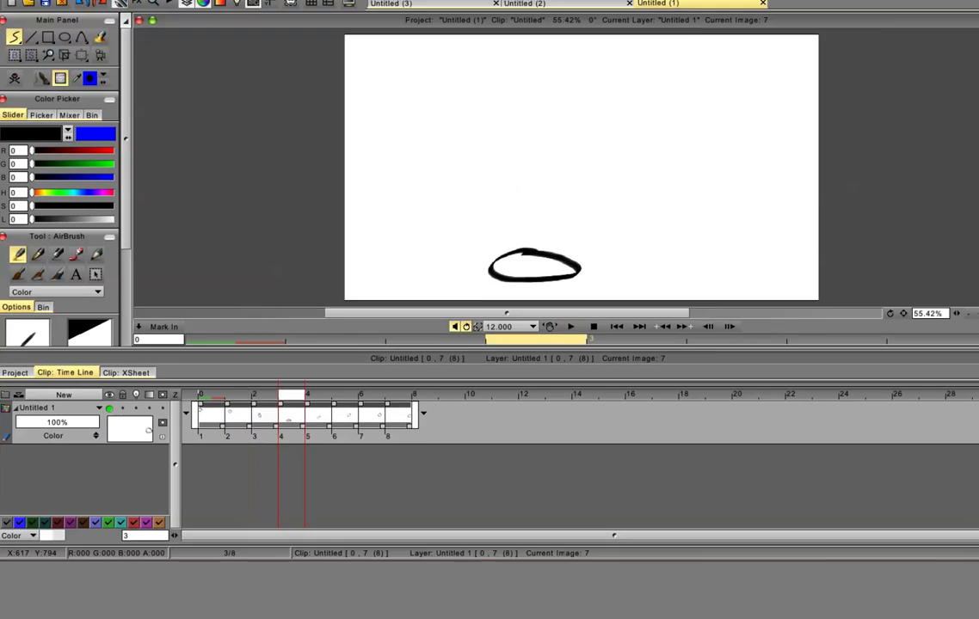
# Extend images 3 and 4 of the ball animation so that each is held for two frames
pyautogui.press('Left')
pyautogui.moveTo(344, 462); pyautogui.dragTo(448, 465)
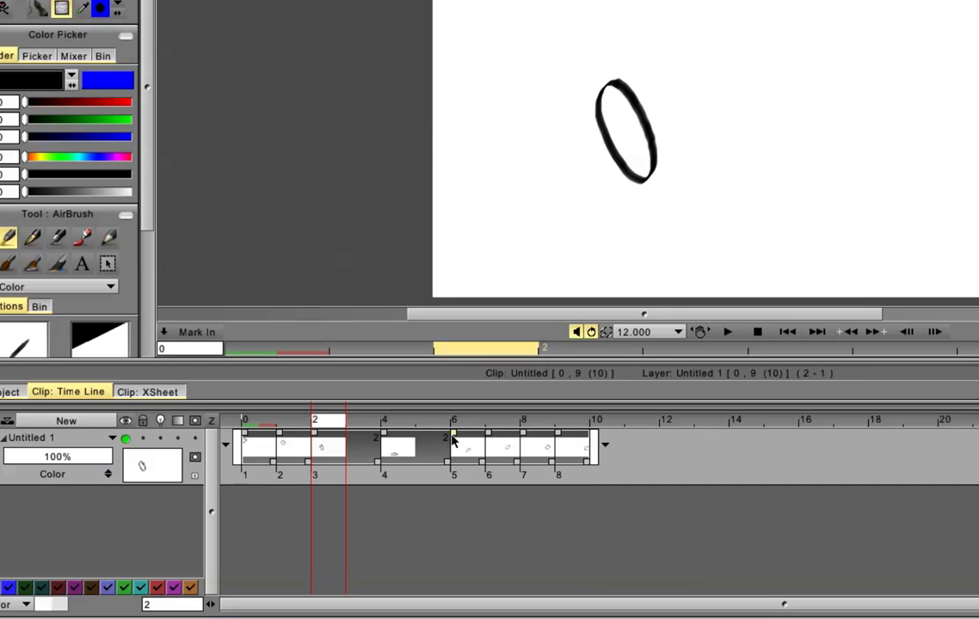
pyautogui.moveTo(453, 440)
pyautogui.mouseDown()
pyautogui.moveTo(379, 445)
pyautogui.moveTo(454, 447)
pyautogui.mouseUp()
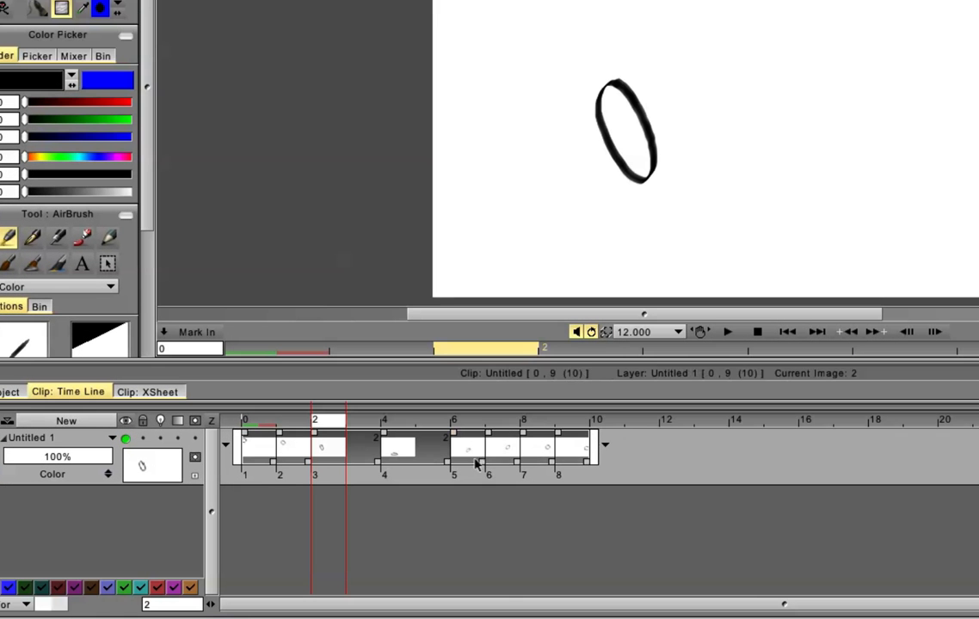
# Retime the animation so image 4 holds for four frames and image 5 for three, and preview the playback
pyautogui.moveTo(362, 418); pyautogui.dragTo(423, 421)
pyautogui.moveTo(572, 467); pyautogui.dragTo(636, 465)
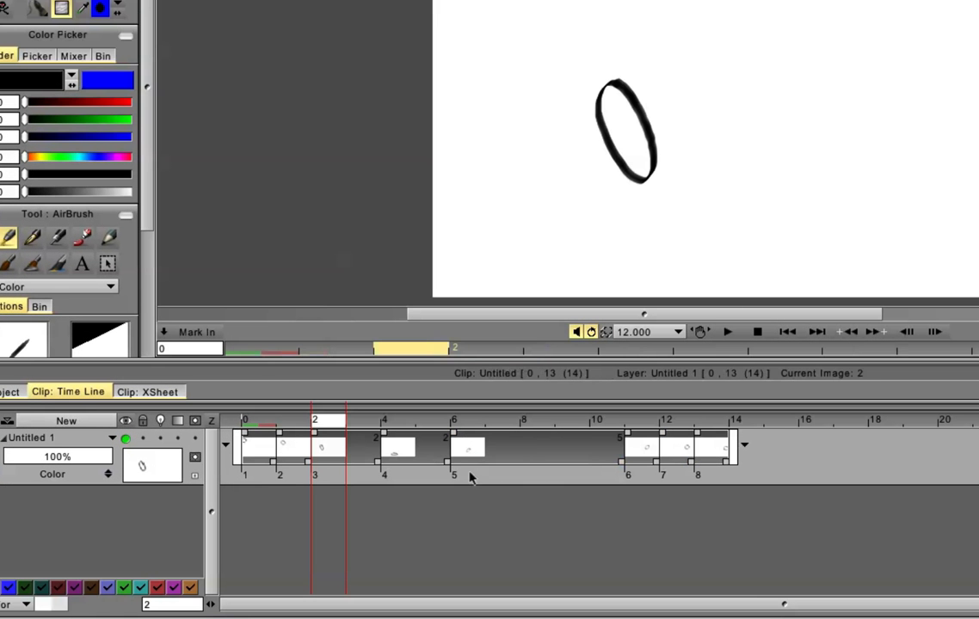
pyautogui.moveTo(456, 437); pyautogui.dragTo(520, 445)
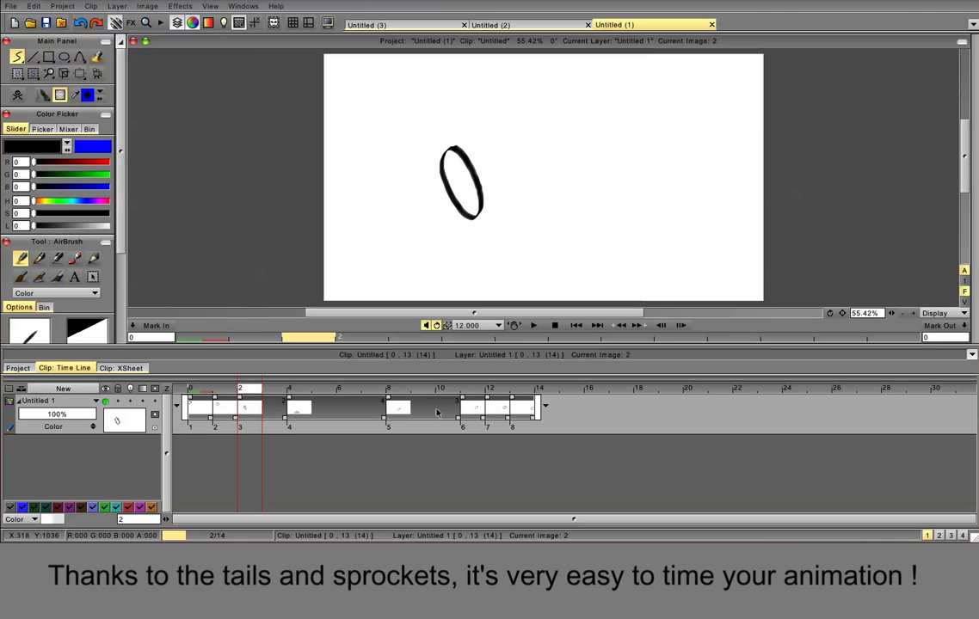
pyautogui.press('Return')
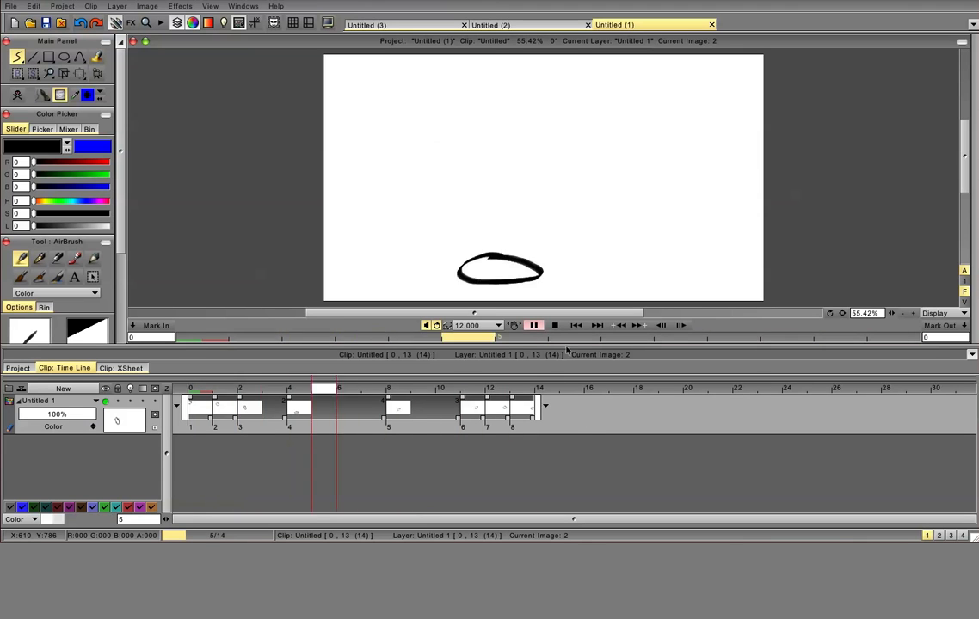
pyautogui.click(555, 327)
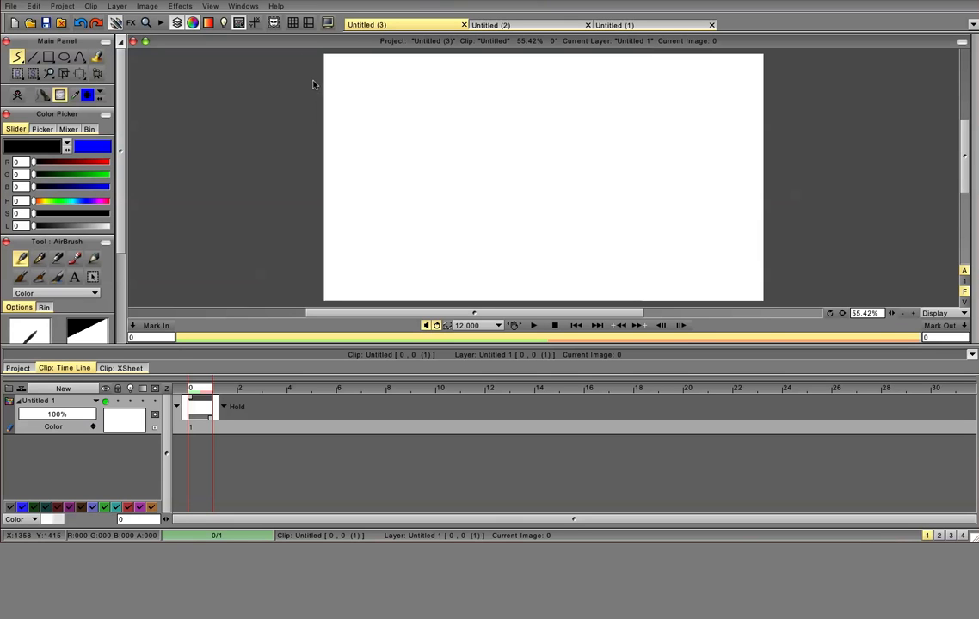
# Draw a short curved line from the canvas's upper-left edge on frame 0 and continue it downward on frame 1
pyautogui.moveTo(319, 78)
pyautogui.mouseDown()
pyautogui.moveTo(351, 83)
pyautogui.moveTo(376, 108)
pyautogui.mouseUp()
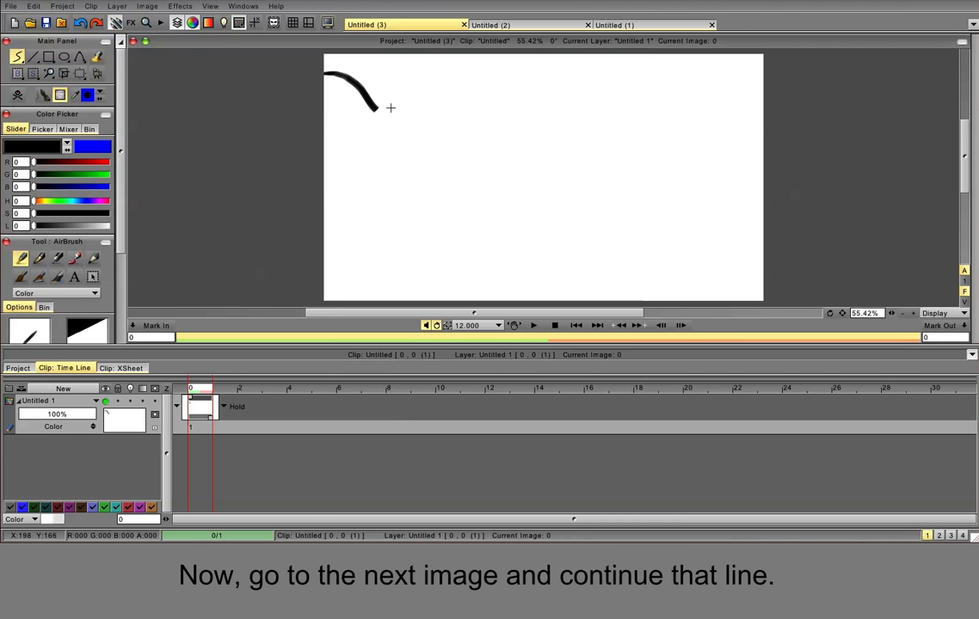
pyautogui.press('Right')
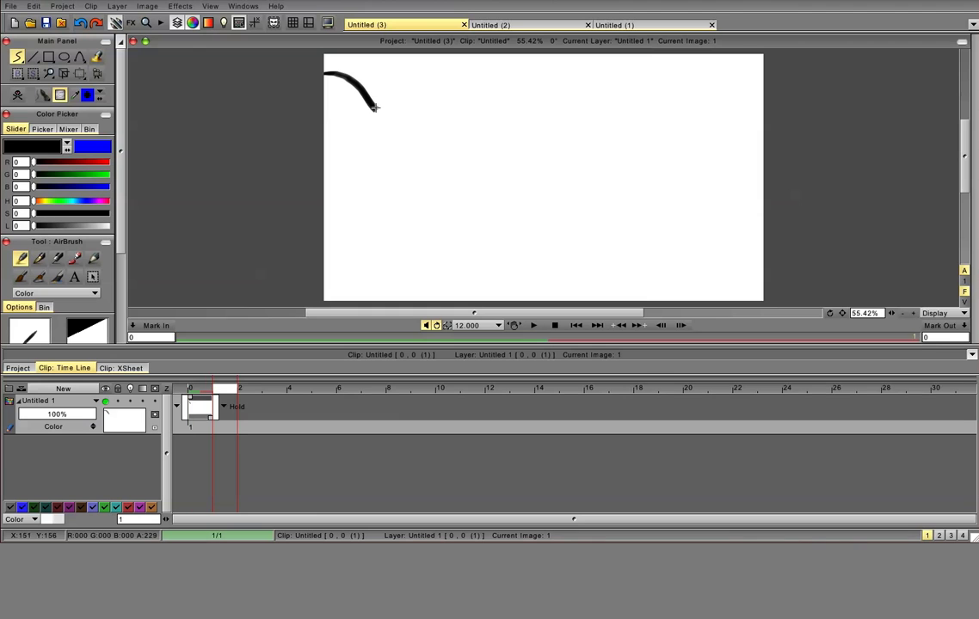
pyautogui.moveTo(374, 108); pyautogui.dragTo(437, 151)
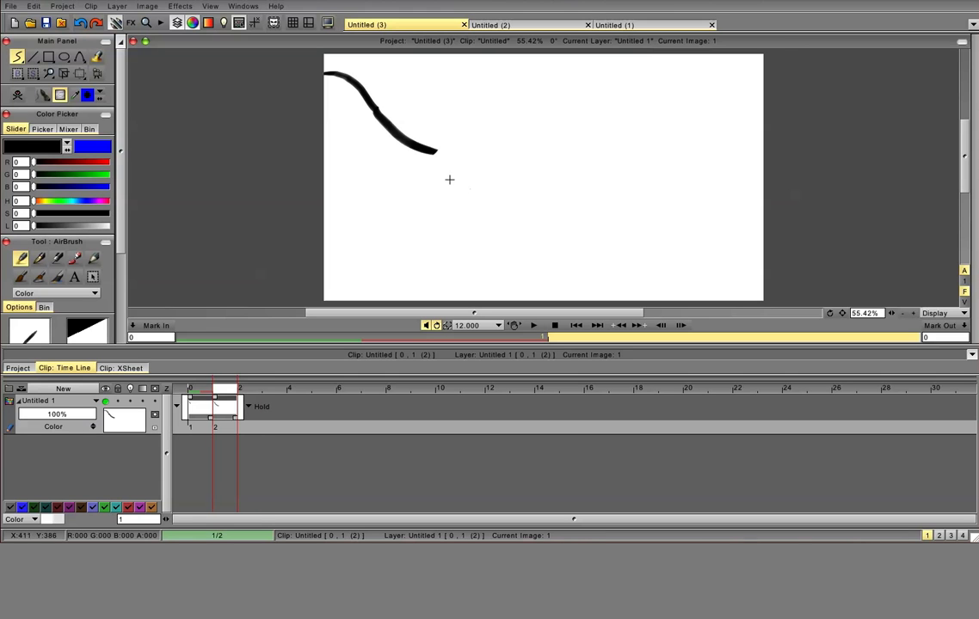
# Continue the wavy line image by image to the canvas's right edge, ending on frame 9, and preview the animation
pyautogui.press('Return')
pyautogui.moveTo(437, 153)
pyautogui.mouseDown()
pyautogui.moveTo(487, 142)
pyautogui.moveTo(524, 107)
pyautogui.moveTo(602, 190)
pyautogui.moveTo(638, 144)
pyautogui.moveTo(693, 141)
pyautogui.moveTo(756, 171)
pyautogui.moveTo(780, 153)
pyautogui.moveTo(789, 164)
pyautogui.mouseUp()
pyautogui.press('Return')
pyautogui.press('Return')
pyautogui.press('Return')
pyautogui.press('Return')
pyautogui.press('Return')
pyautogui.press('Return')
pyautogui.press('Return')
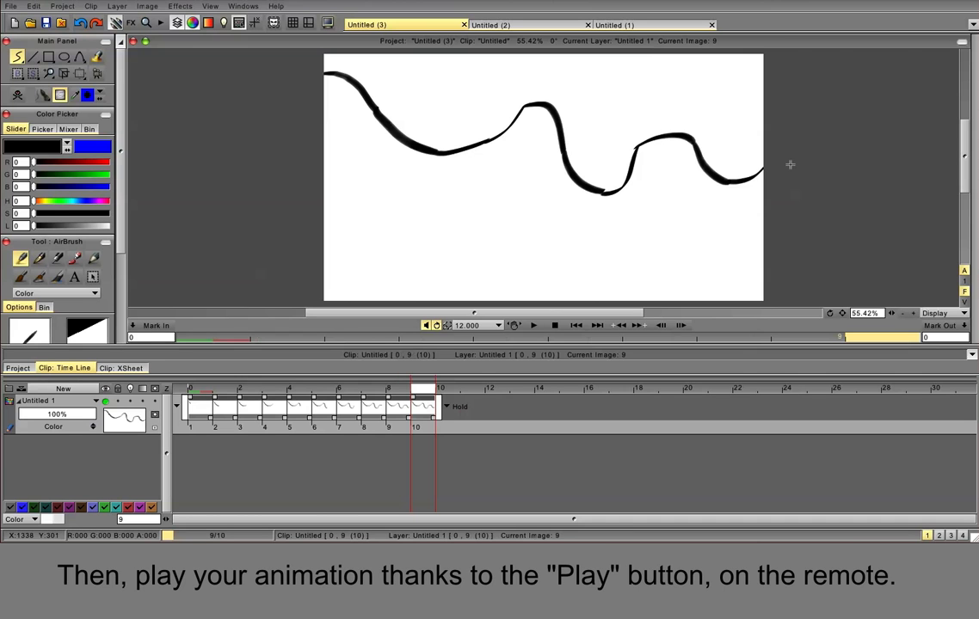
pyautogui.click(533, 326)
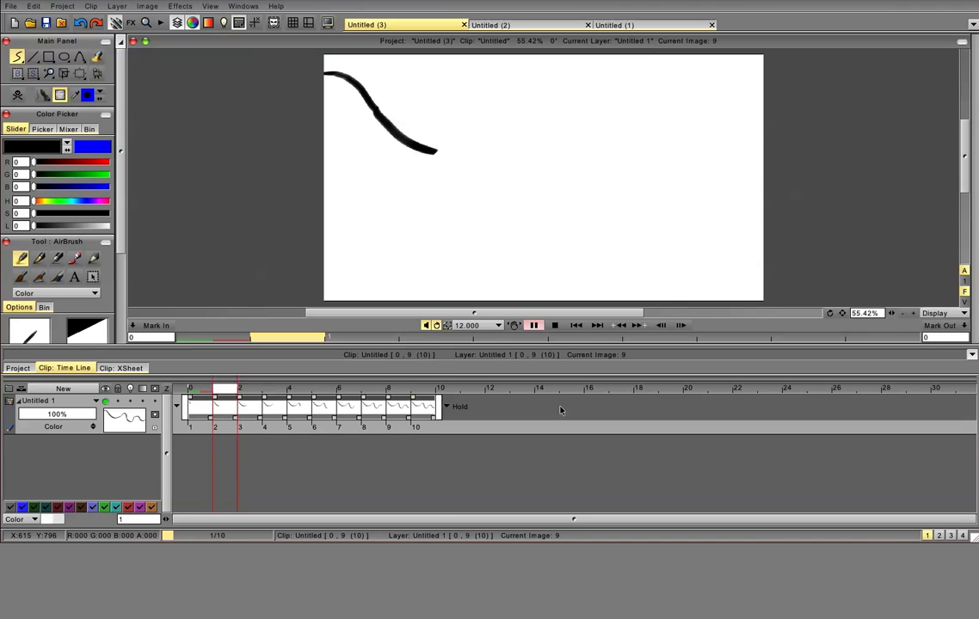
pyautogui.click(553, 326)
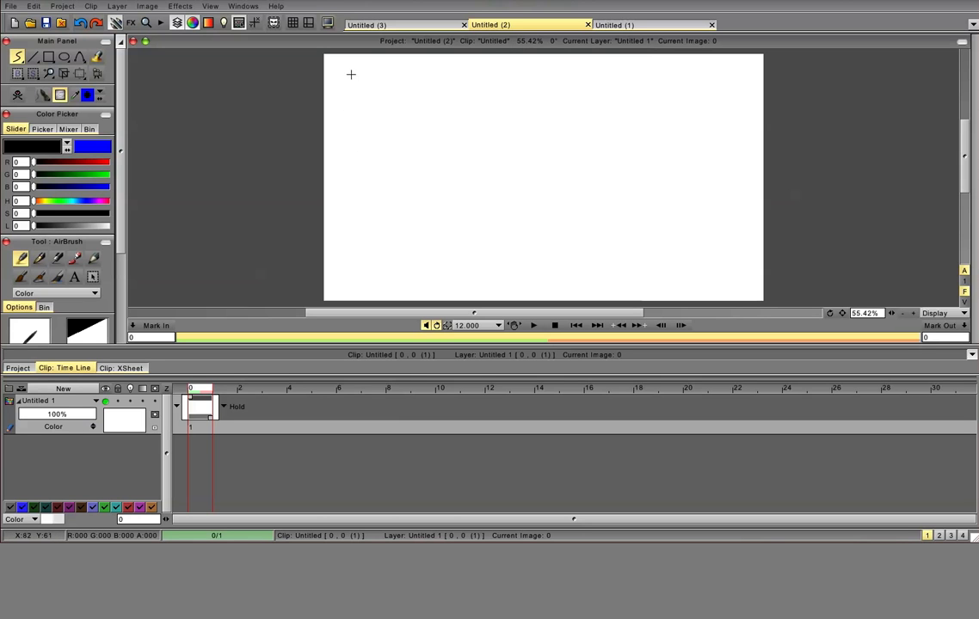
# Draw a round ball in the canvas's upper-left corner on frame 0 and a lower one on an empty instance at frame 1
pyautogui.moveTo(347, 69)
pyautogui.mouseDown()
pyautogui.moveTo(345, 106)
pyautogui.moveTo(378, 104)
pyautogui.moveTo(384, 89)
pyautogui.moveTo(375, 67)
pyautogui.moveTo(340, 80)
pyautogui.mouseUp()
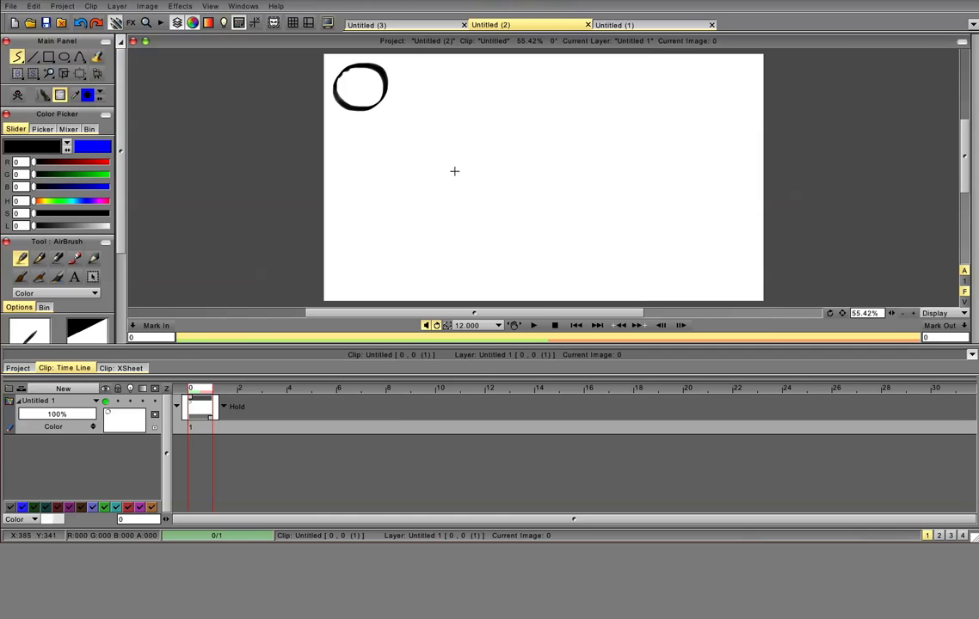
pyautogui.press('Right')
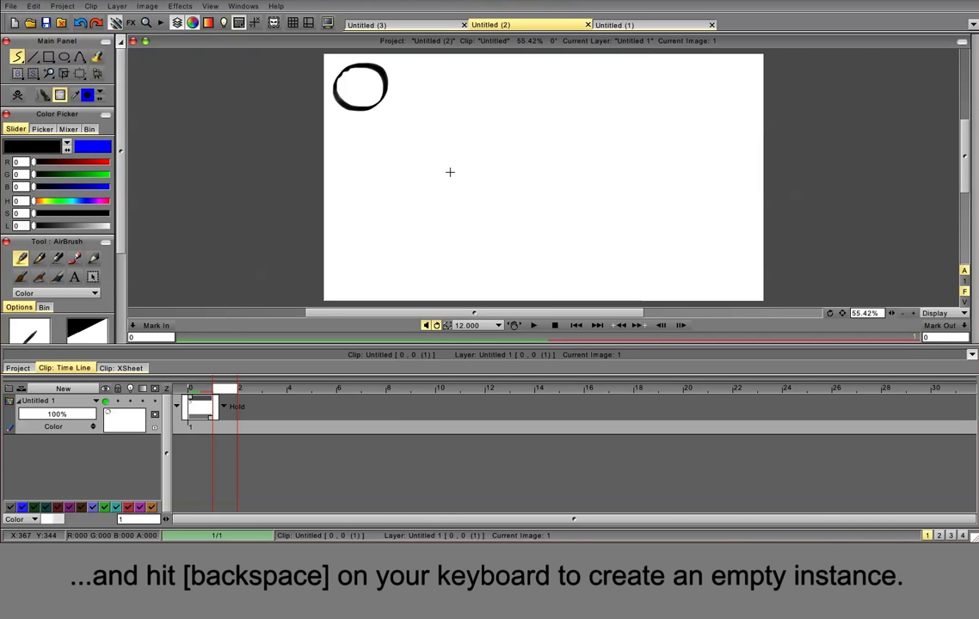
pyautogui.press('BackSpace')
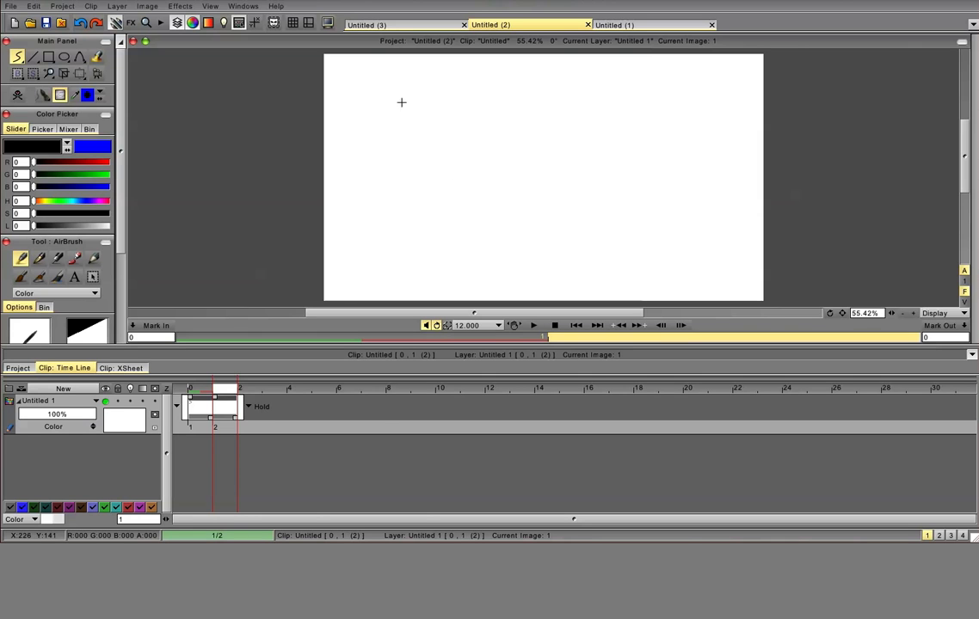
pyautogui.moveTo(402, 100)
pyautogui.mouseDown()
pyautogui.moveTo(385, 132)
pyautogui.moveTo(404, 146)
pyautogui.moveTo(433, 128)
pyautogui.moveTo(432, 109)
pyautogui.moveTo(408, 96)
pyautogui.mouseUp()
# Draw the ball slightly stretched on an empty instance at frame 2 and squashed near the canvas's bottom at frame 3
pyautogui.press('s')
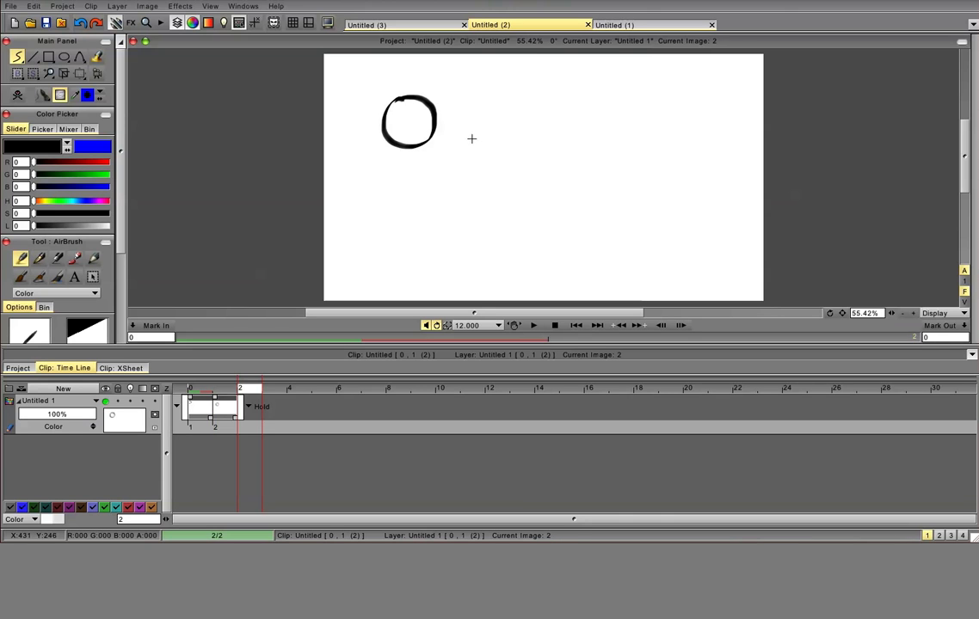
pyautogui.press('s')
pyautogui.moveTo(447, 160)
pyautogui.mouseDown()
pyautogui.moveTo(427, 179)
pyautogui.moveTo(435, 202)
pyautogui.moveTo(455, 215)
pyautogui.moveTo(471, 212)
pyautogui.moveTo(459, 159)
pyautogui.mouseUp()
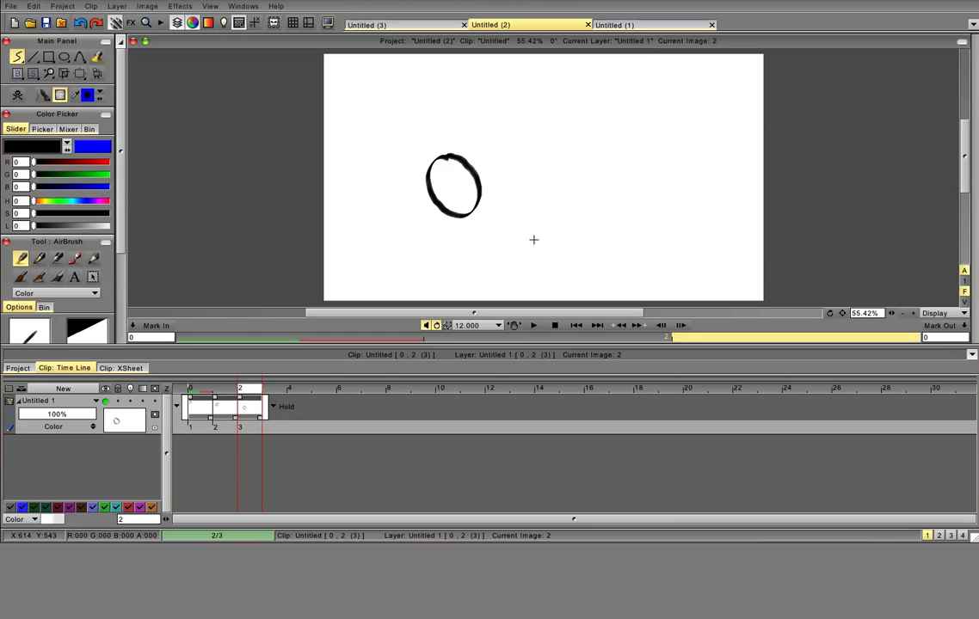
pyautogui.press('s')
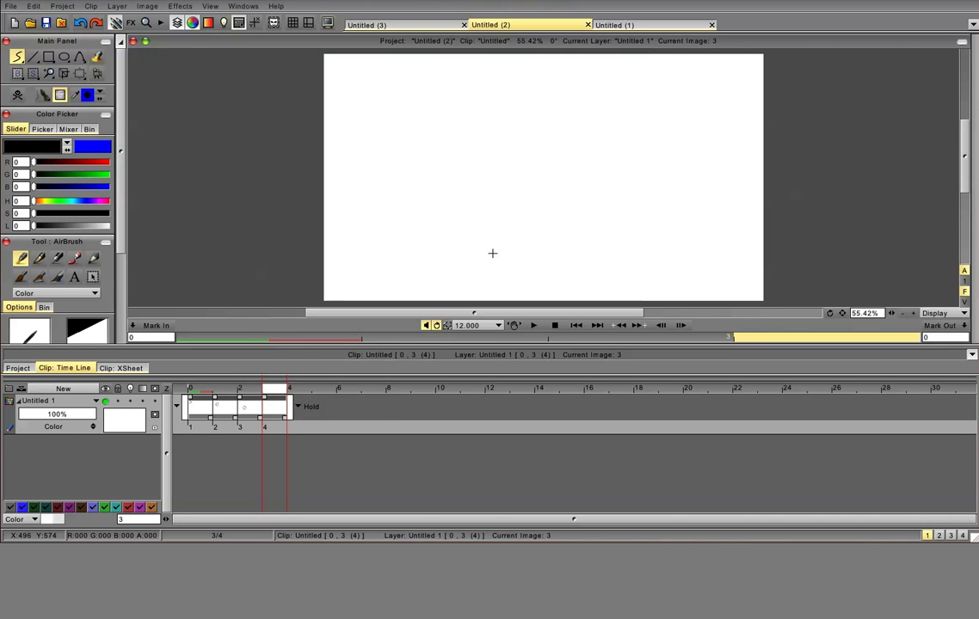
pyautogui.moveTo(480, 252); pyautogui.dragTo(487, 284)
pyautogui.moveTo(531, 256); pyautogui.dragTo(504, 249)
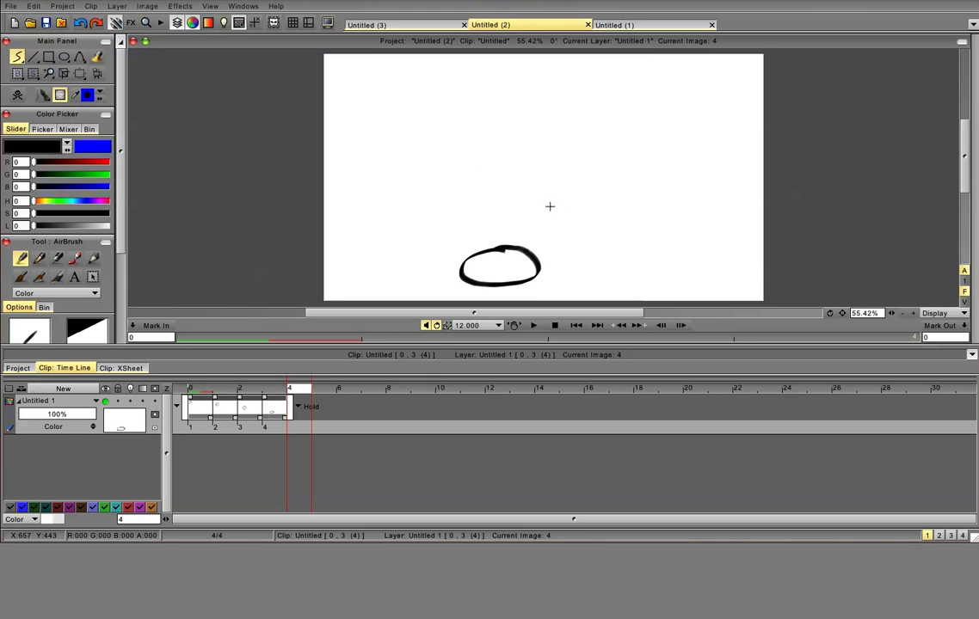
# Draw the ball rebounding up and to the right on new empty instances at frames 4 and 5
pyautogui.press('Return')
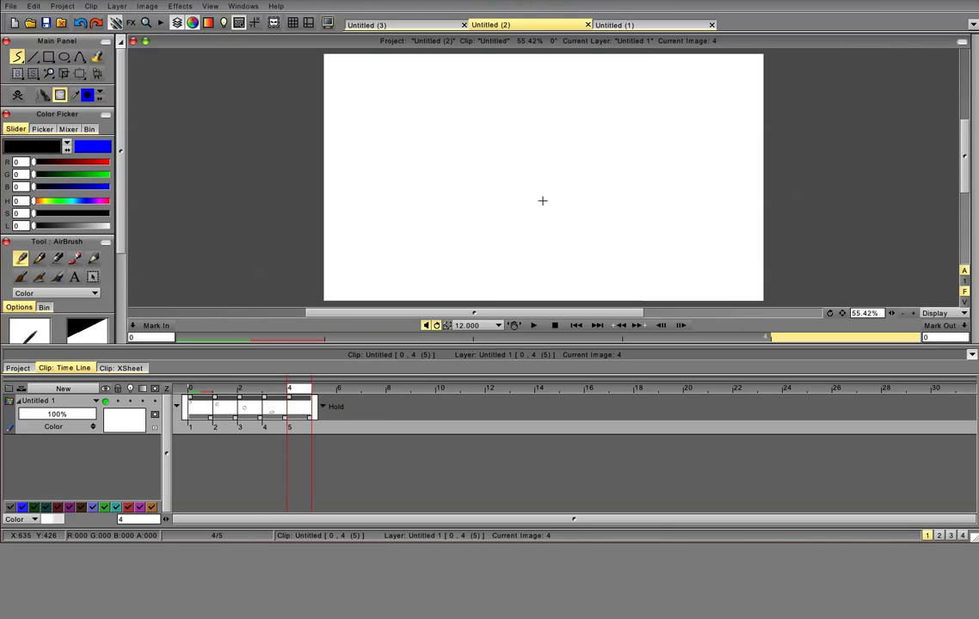
pyautogui.moveTo(521, 220)
pyautogui.mouseDown()
pyautogui.moveTo(567, 221)
pyautogui.moveTo(578, 196)
pyautogui.mouseUp()
pyautogui.press('Return')
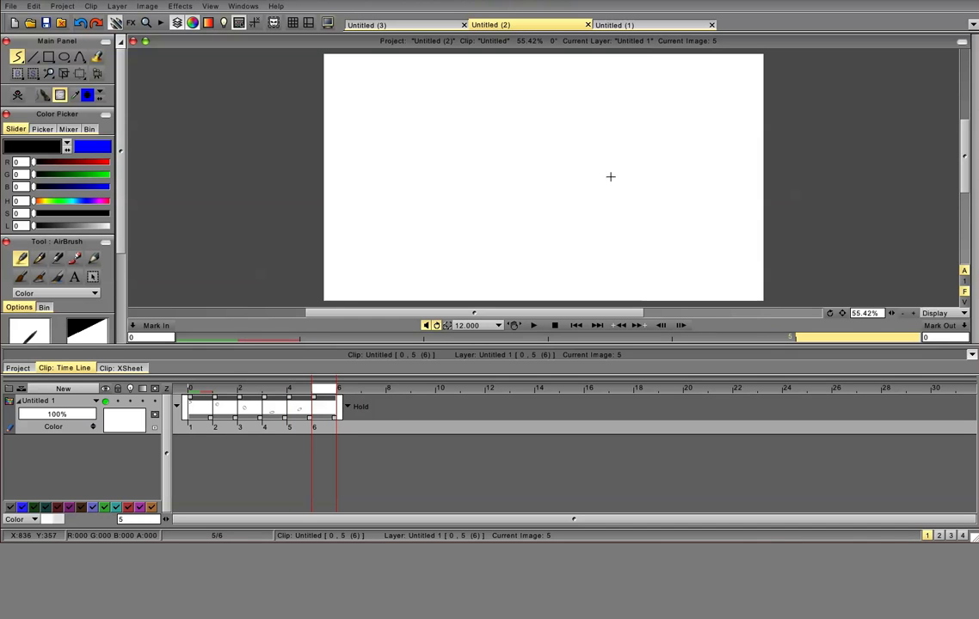
pyautogui.moveTo(614, 157)
pyautogui.mouseDown()
pyautogui.moveTo(619, 199)
pyautogui.moveTo(650, 165)
pyautogui.moveTo(616, 157)
pyautogui.mouseUp()
# Draw the ball near the canvas's right side at frame 6 and cut off by the right edge at frame 7, and preview the animation
pyautogui.press('Return')
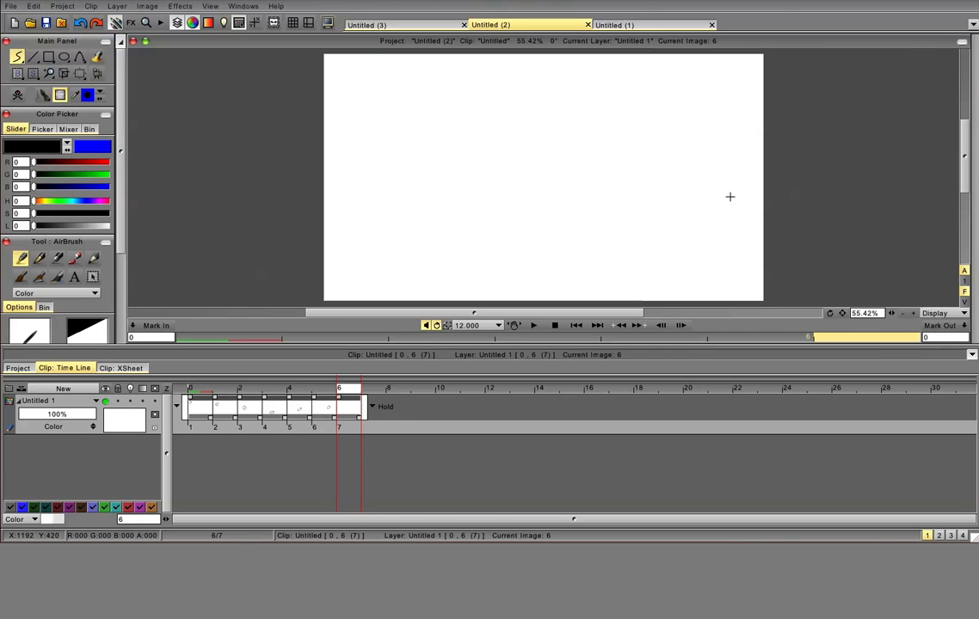
pyautogui.moveTo(680, 149)
pyautogui.mouseDown()
pyautogui.moveTo(695, 190)
pyautogui.moveTo(706, 155)
pyautogui.moveTo(706, 199)
pyautogui.mouseUp()
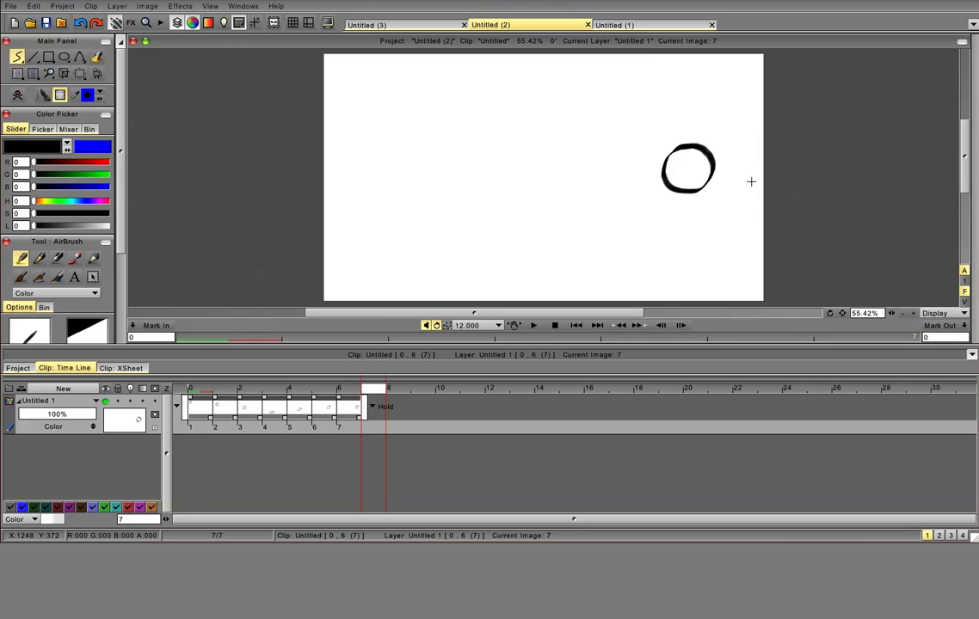
pyautogui.press('Return')
pyautogui.moveTo(735, 163)
pyautogui.mouseDown()
pyautogui.moveTo(715, 187)
pyautogui.moveTo(732, 206)
pyautogui.moveTo(753, 207)
pyautogui.moveTo(765, 198)
pyautogui.moveTo(756, 166)
pyautogui.mouseUp()
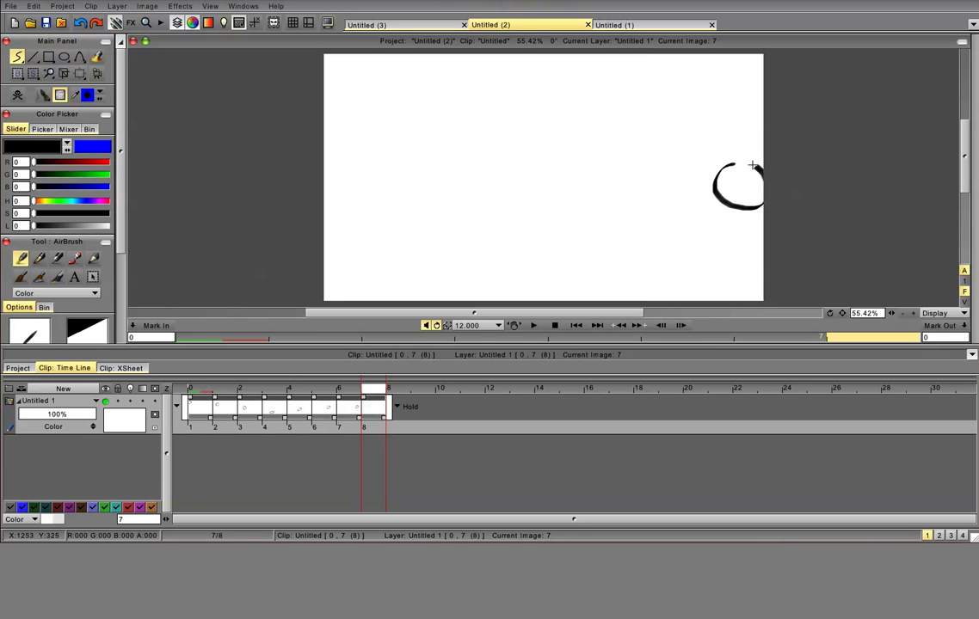
pyautogui.click(533, 325)
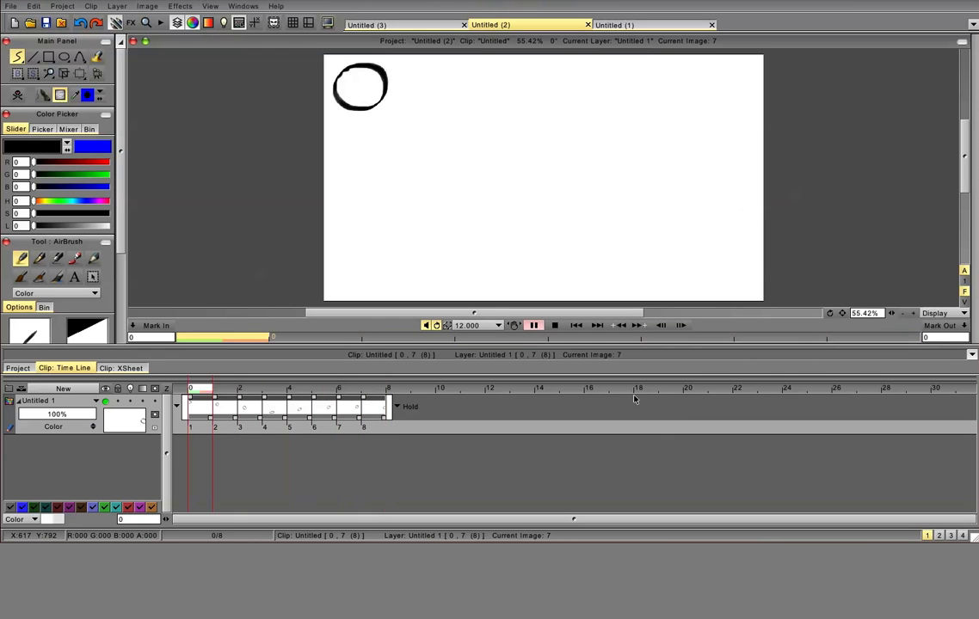
pyautogui.click(555, 327)
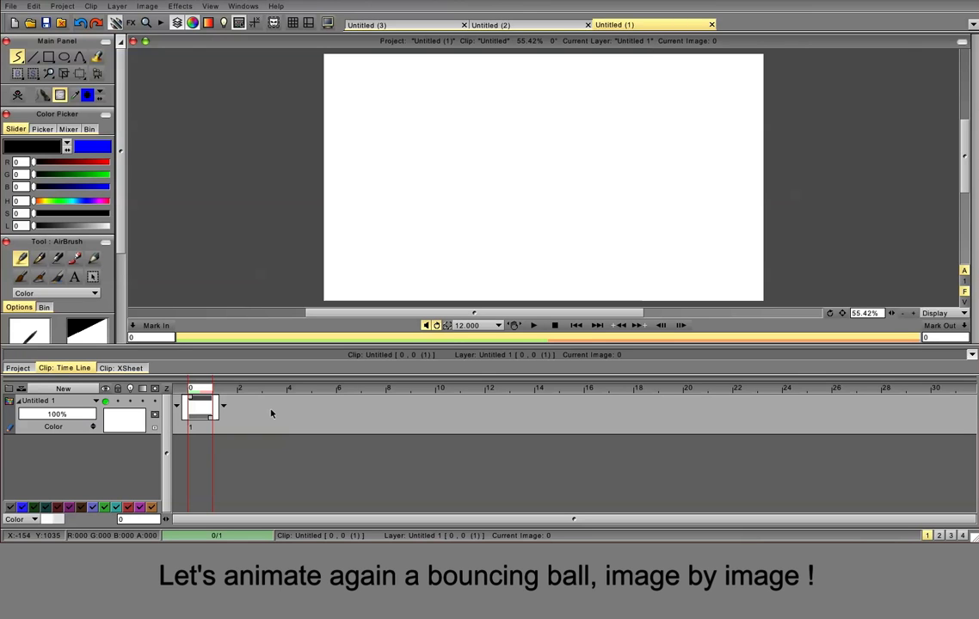
# Draw the falling ball over frames 0 to 3, stretched at frame 2 and squashed near the canvas's bottom at frame 3
pyautogui.moveTo(353, 69)
pyautogui.mouseDown()
pyautogui.moveTo(336, 98)
pyautogui.moveTo(352, 115)
pyautogui.moveTo(381, 106)
pyautogui.moveTo(385, 82)
pyautogui.moveTo(352, 69)
pyautogui.moveTo(403, 99)
pyautogui.moveTo(389, 111)
pyautogui.moveTo(401, 138)
pyautogui.moveTo(421, 143)
pyautogui.moveTo(437, 126)
pyautogui.moveTo(413, 97)
pyautogui.mouseUp()
pyautogui.press('Return')
pyautogui.press('Right')
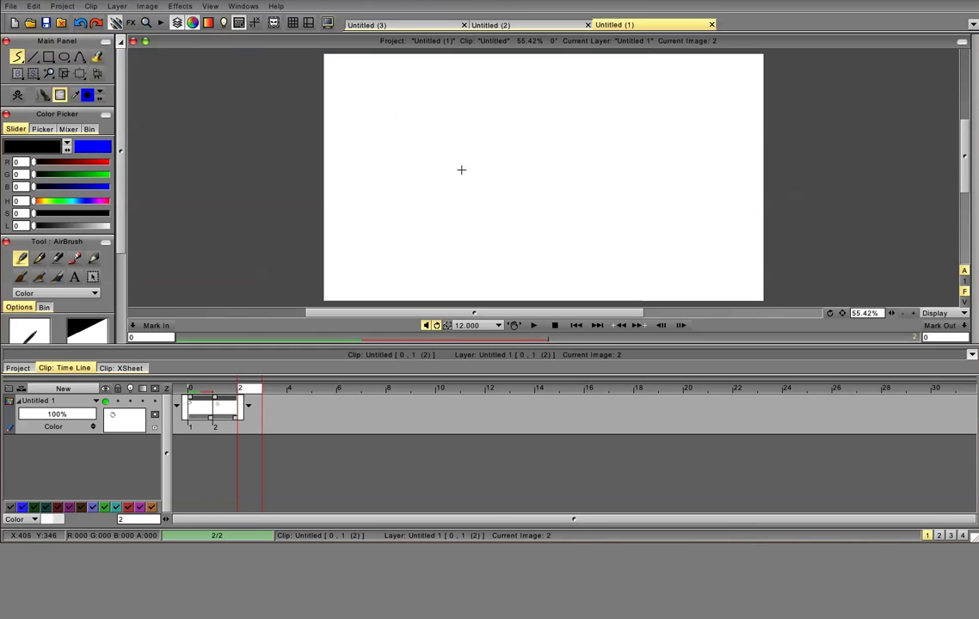
pyautogui.press('Return')
pyautogui.moveTo(455, 151)
pyautogui.mouseDown()
pyautogui.moveTo(444, 171)
pyautogui.moveTo(476, 213)
pyautogui.moveTo(472, 170)
pyautogui.moveTo(456, 148)
pyautogui.mouseUp()
pyautogui.press('Return')
pyautogui.moveTo(503, 255)
pyautogui.mouseDown()
pyautogui.moveTo(471, 259)
pyautogui.moveTo(462, 277)
pyautogui.moveTo(540, 275)
pyautogui.moveTo(504, 256)
pyautogui.mouseUp()
# Draw the ball rebounding toward the canvas's right edge over frames 4 to 7, tilted and stretched at frame 4, and preview the animation
pyautogui.press('Return')
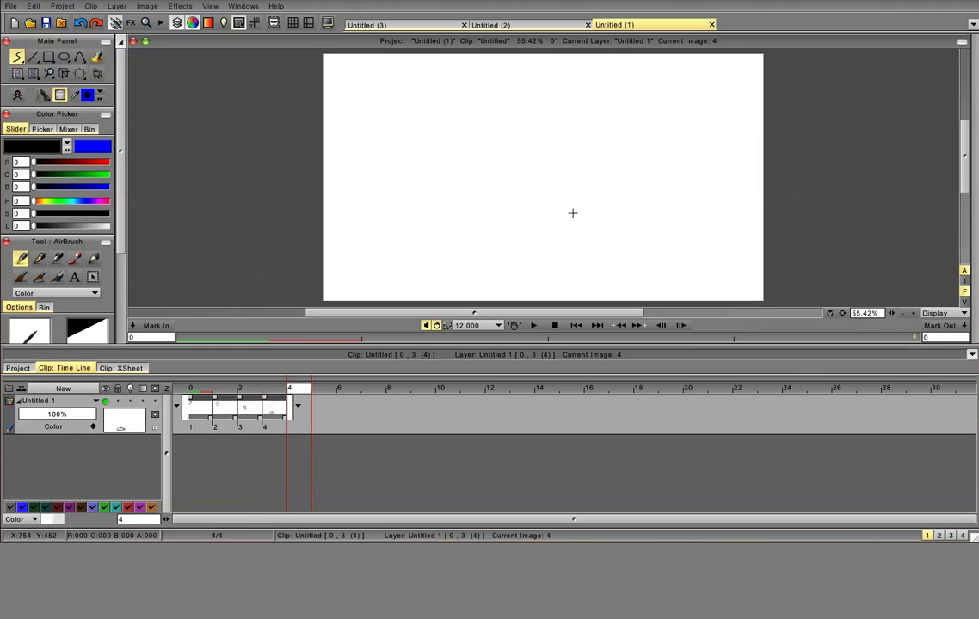
pyautogui.press('Return')
pyautogui.moveTo(548, 201)
pyautogui.mouseDown()
pyautogui.moveTo(528, 231)
pyautogui.moveTo(552, 233)
pyautogui.moveTo(555, 199)
pyautogui.mouseUp()
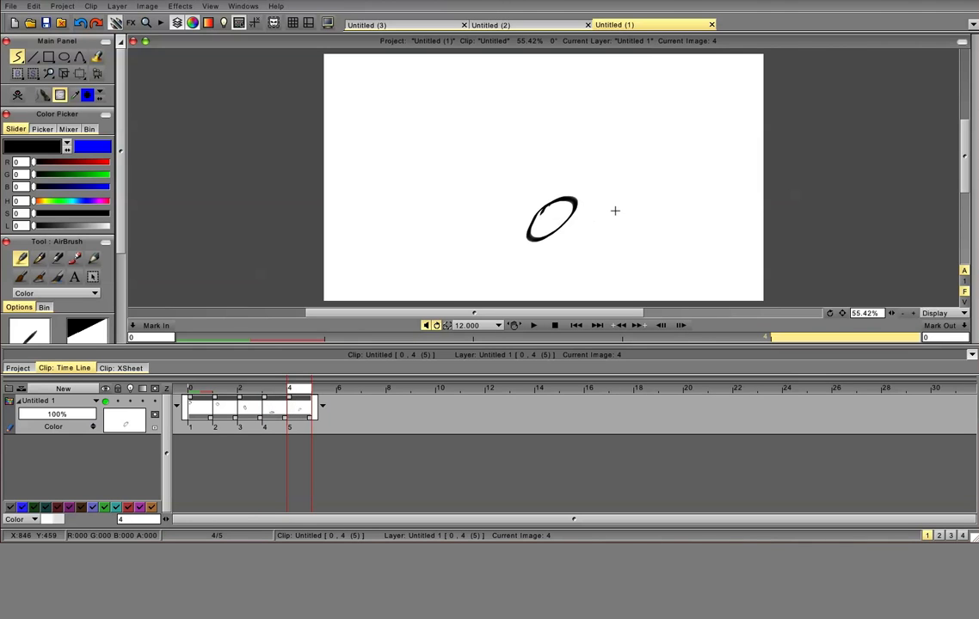
pyautogui.press('Return')
pyautogui.moveTo(612, 156)
pyautogui.mouseDown()
pyautogui.moveTo(594, 199)
pyautogui.moveTo(627, 191)
pyautogui.moveTo(638, 172)
pyautogui.moveTo(617, 157)
pyautogui.moveTo(670, 202)
pyautogui.moveTo(694, 194)
pyautogui.moveTo(694, 164)
pyautogui.moveTo(667, 155)
pyautogui.moveTo(698, 201)
pyautogui.moveTo(725, 214)
pyautogui.moveTo(752, 210)
pyautogui.moveTo(755, 196)
pyautogui.moveTo(721, 170)
pyautogui.mouseUp()
pyautogui.press('Return')
pyautogui.press('Return')
pyautogui.click(533, 325)
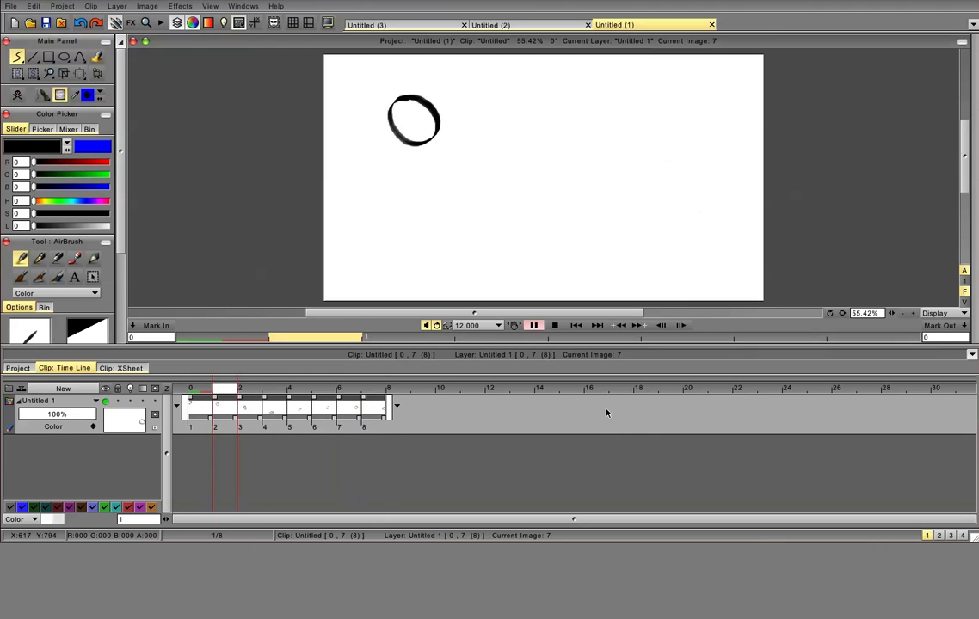
pyautogui.click(533, 325)
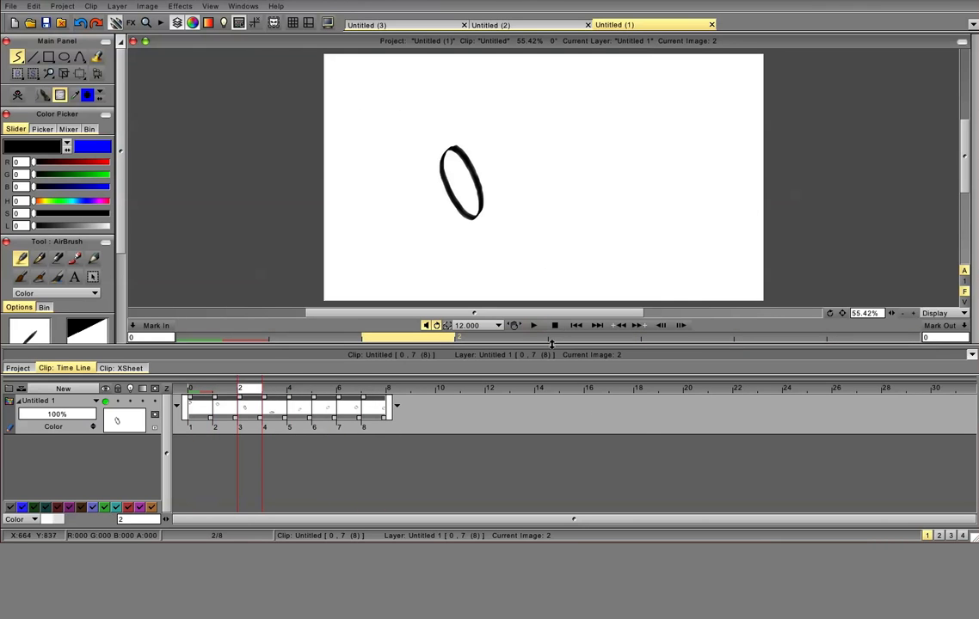